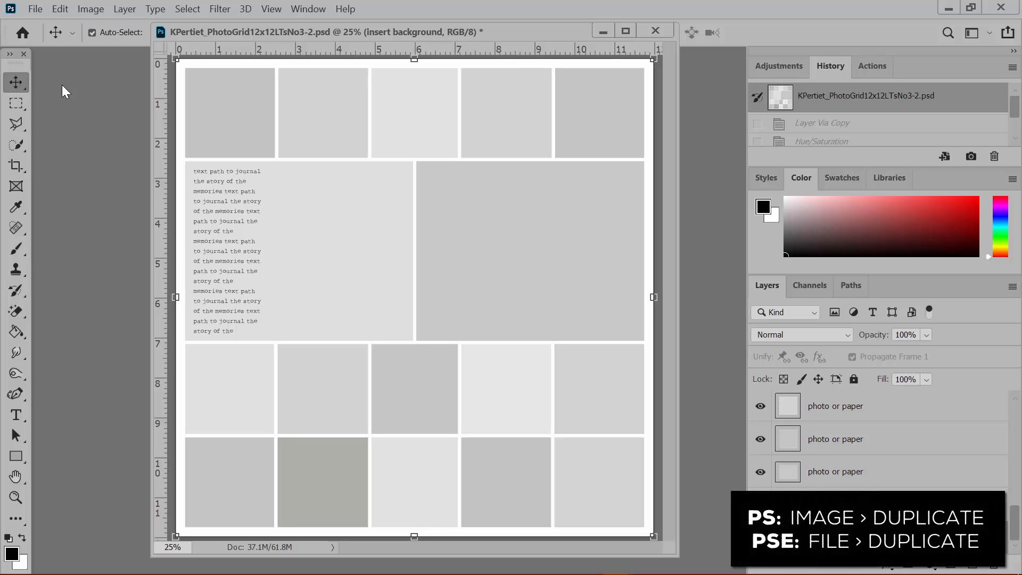
# Step: Duplicate the photo grid template with all its layers, keeping the suggested copy name
pyautogui.click(88, 10)
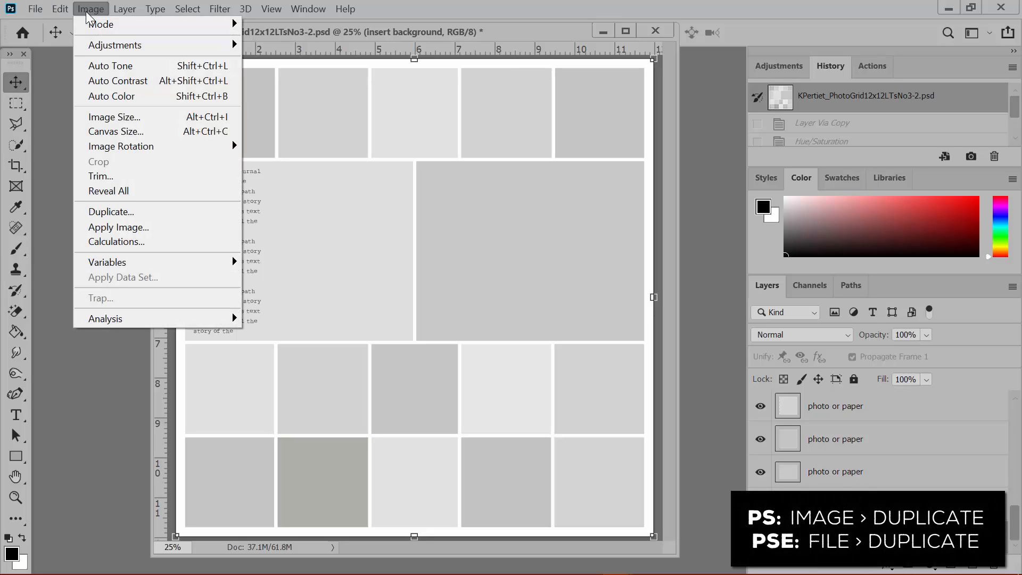
pyautogui.click(129, 216)
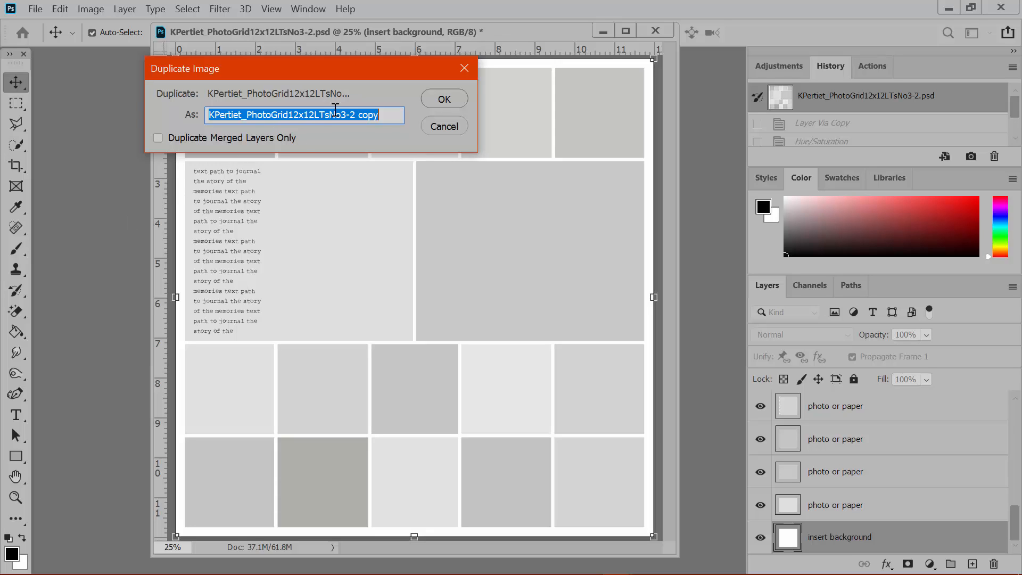
pyautogui.click(430, 100)
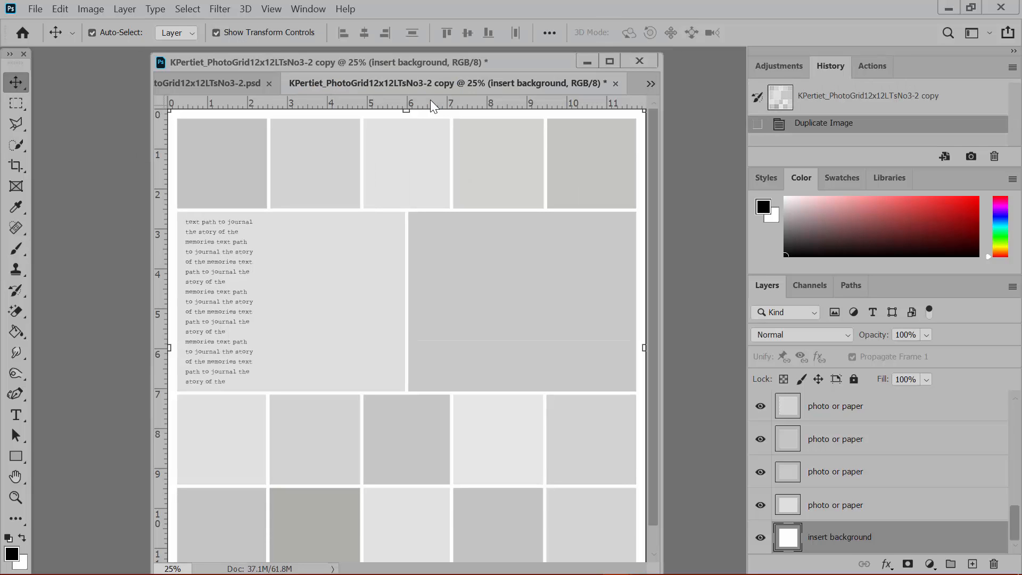
# Step: Float the duplicated document in its own window and close the original template's window
pyautogui.moveTo(430, 88); pyautogui.dragTo(485, 161)
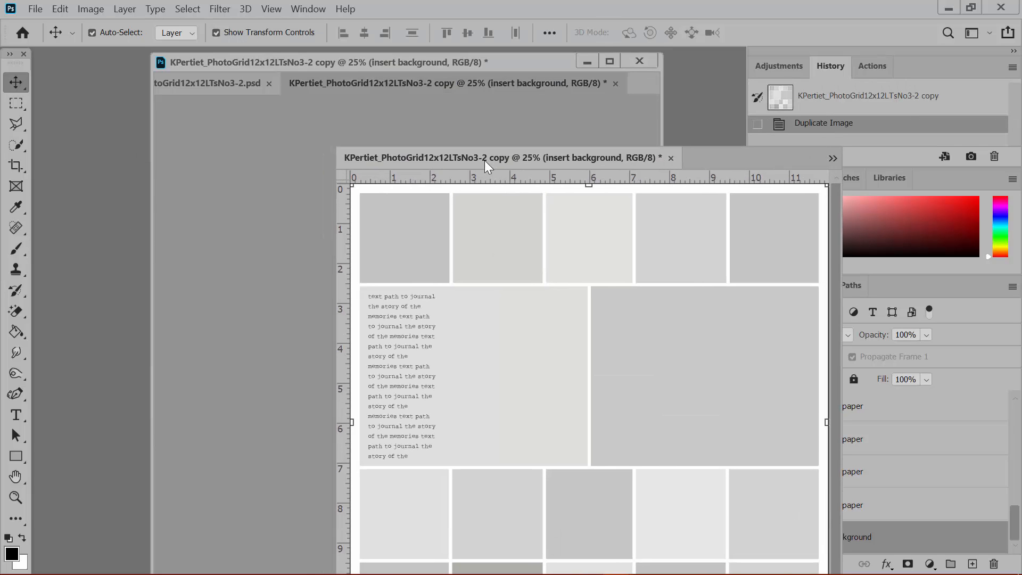
pyautogui.click(638, 62)
pyautogui.click(638, 62)
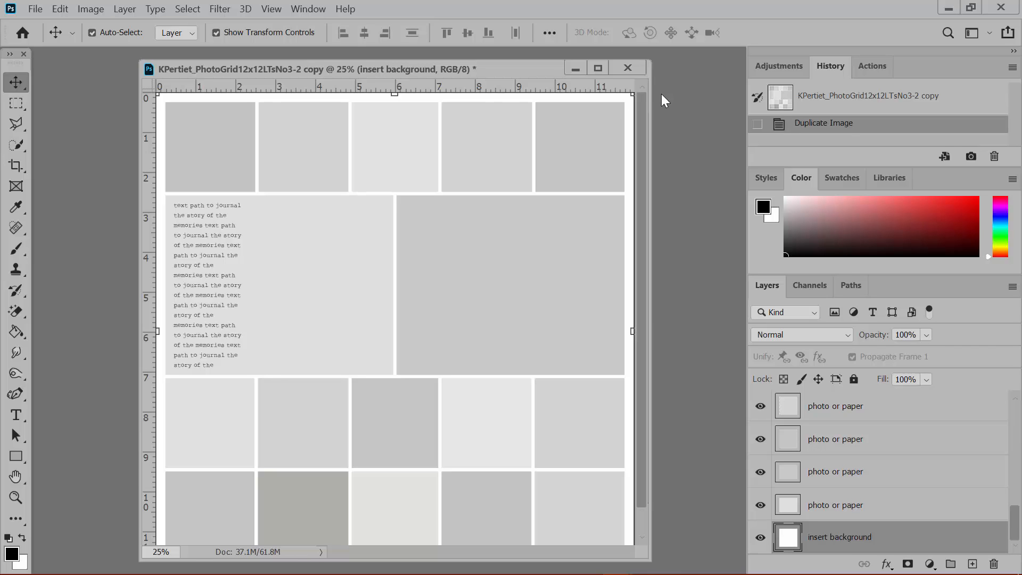
# Step: Enlarge the middle photo box in the third row down and to the right until it spans a two-by-two block of squares
pyautogui.click(421, 438)
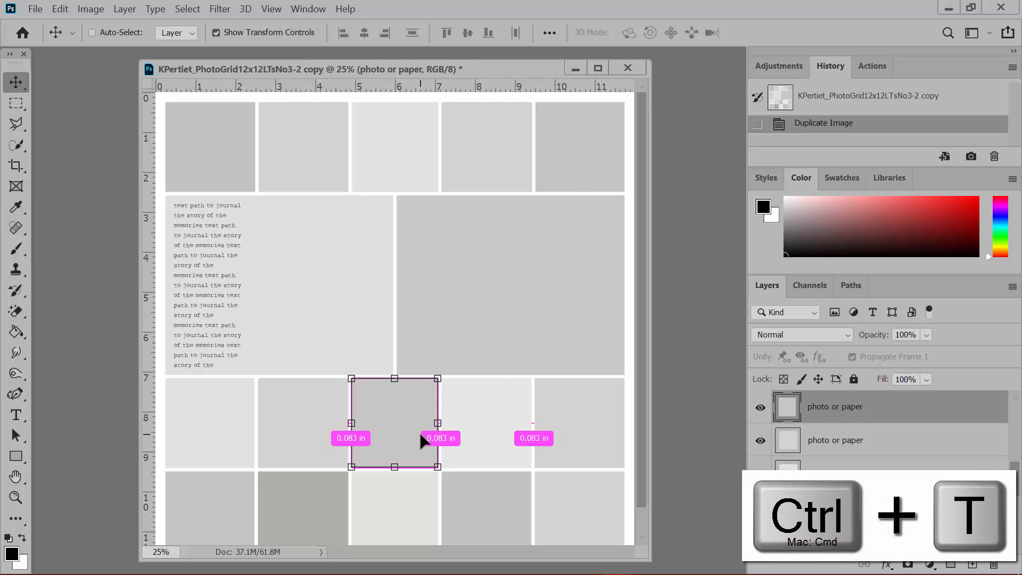
pyautogui.hotkey('ctrl', 't')
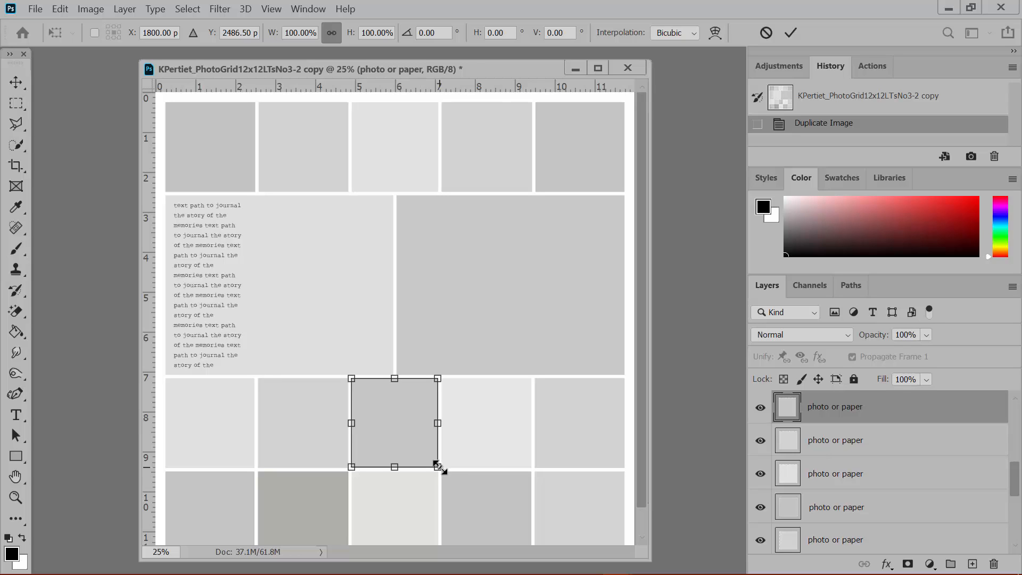
pyautogui.moveTo(445, 472); pyautogui.dragTo(526, 533)
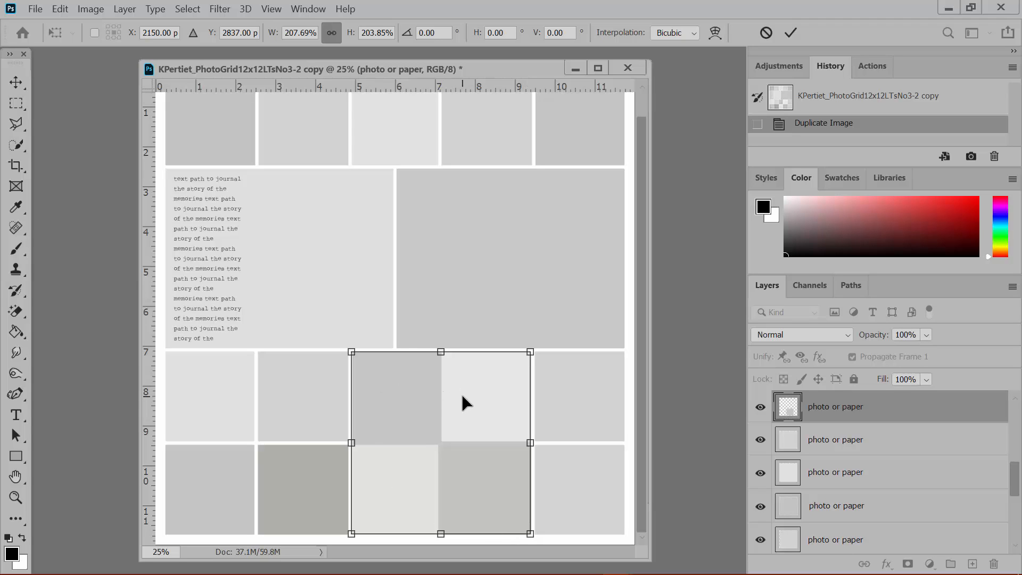
pyautogui.click(790, 33)
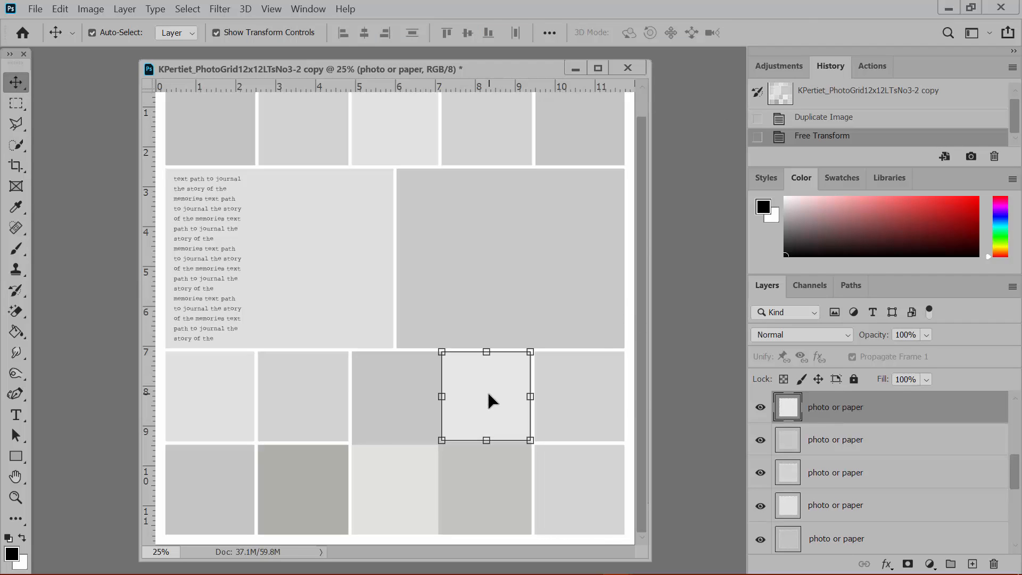
# Step: Hide the three small photo box layers that overlap the enlarged two-by-two box
pyautogui.click(761, 407)
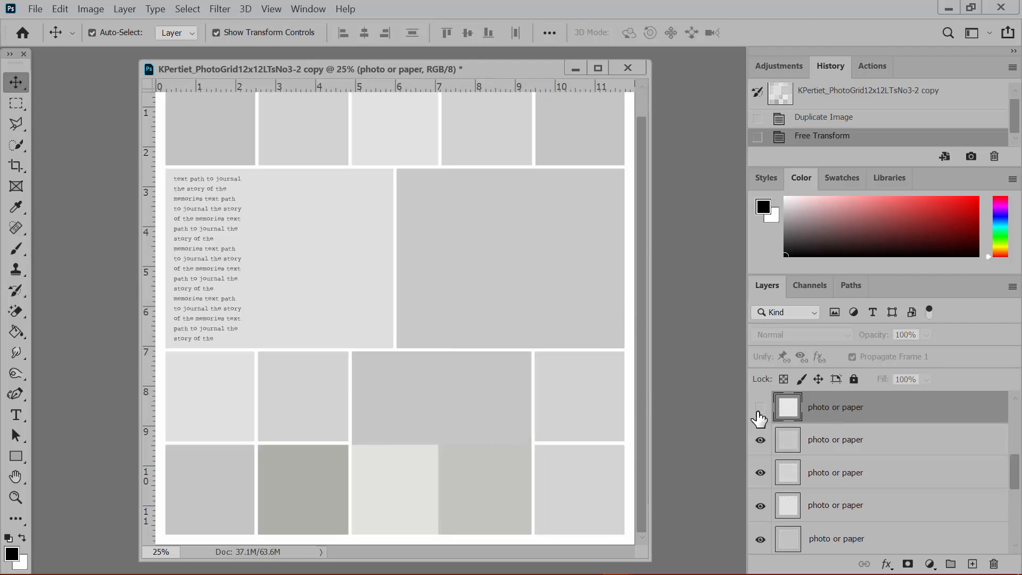
pyautogui.click(419, 498)
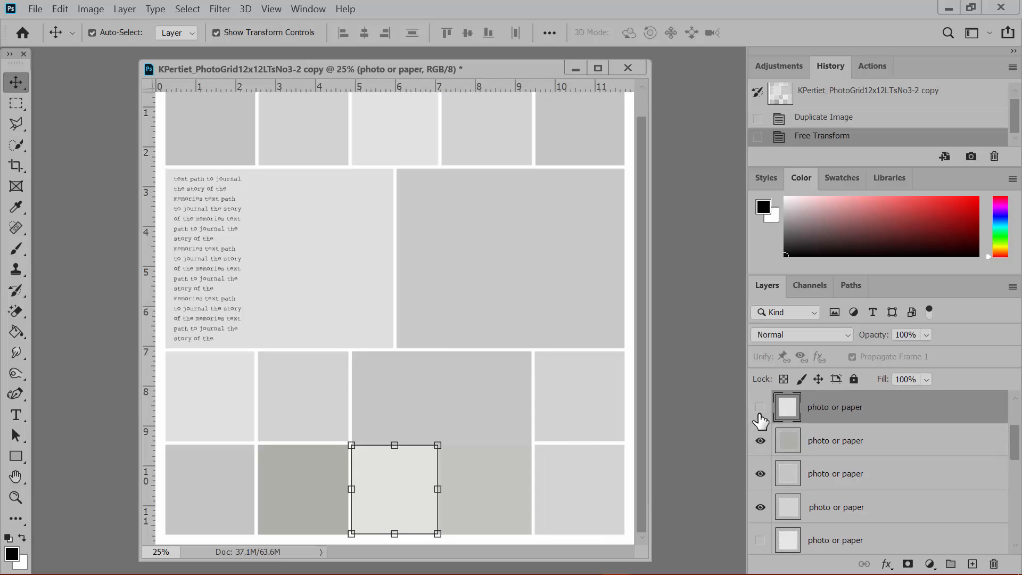
pyautogui.click(499, 481)
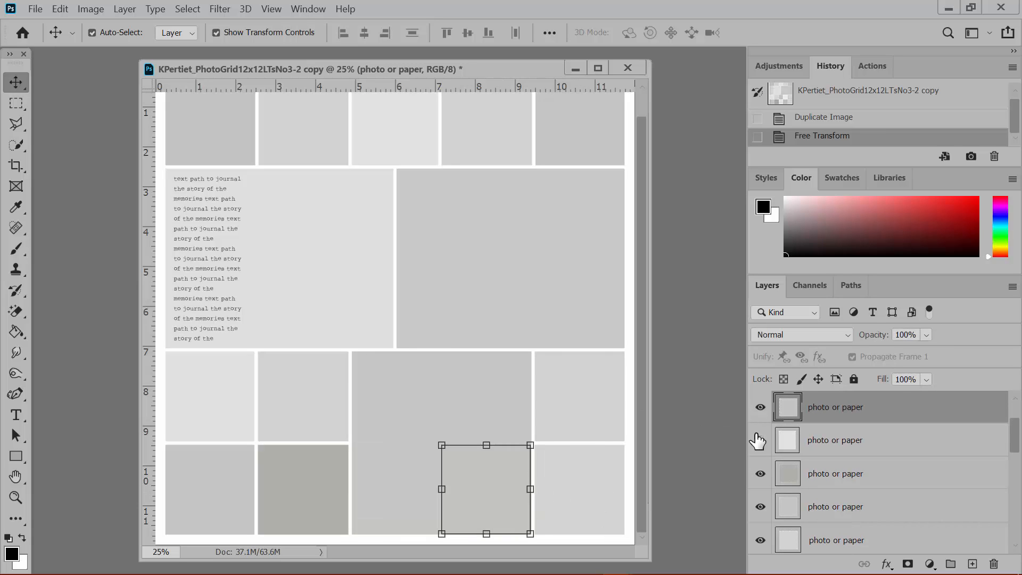
pyautogui.click(761, 408)
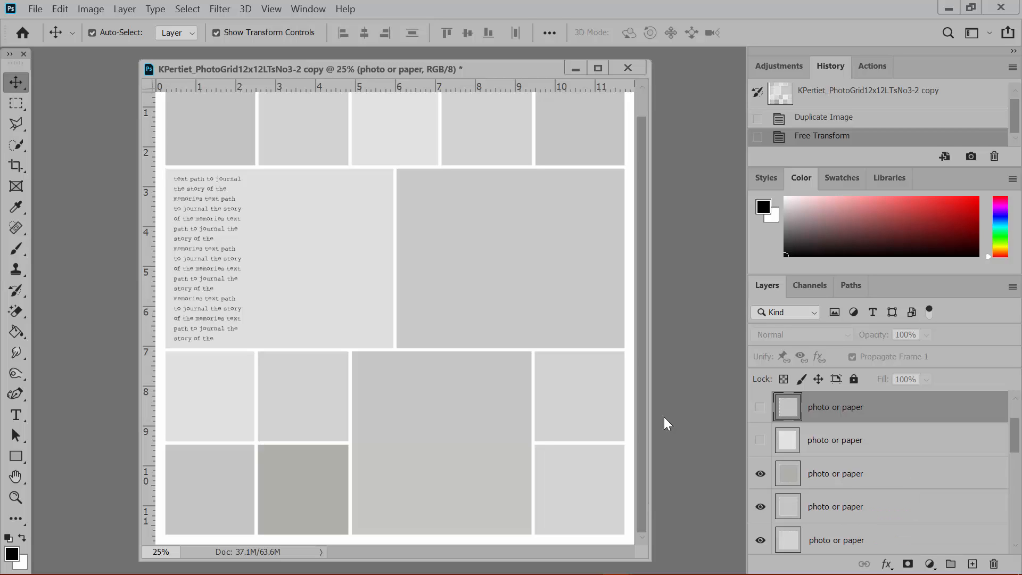
# Step: Duplicate the large right-hand photo box in the second row and darken the copy with a Hue/Saturation Lightness of -37
pyautogui.click(542, 254)
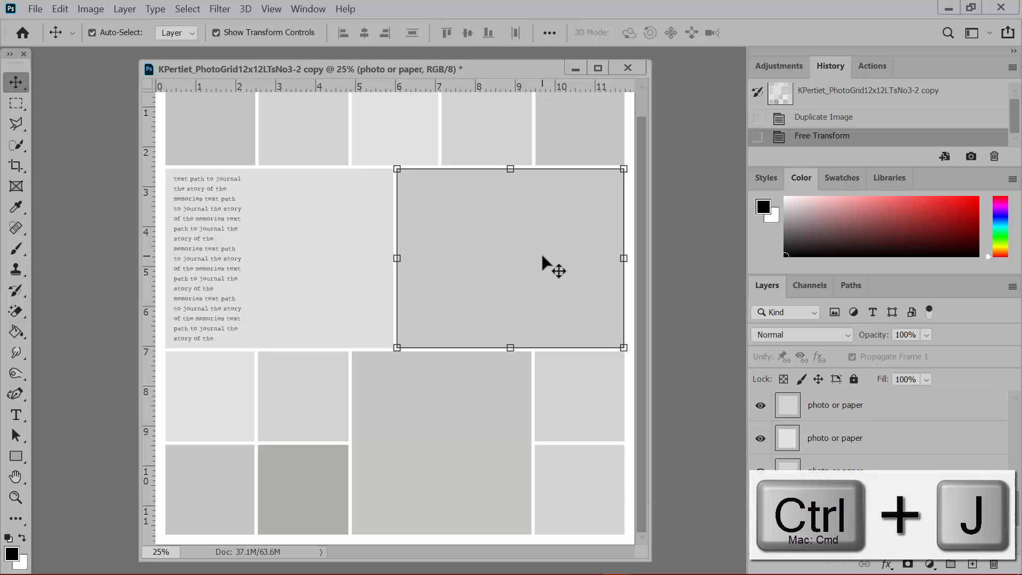
pyautogui.press('ctrl')
pyautogui.hotkey('ctrl', 'j')
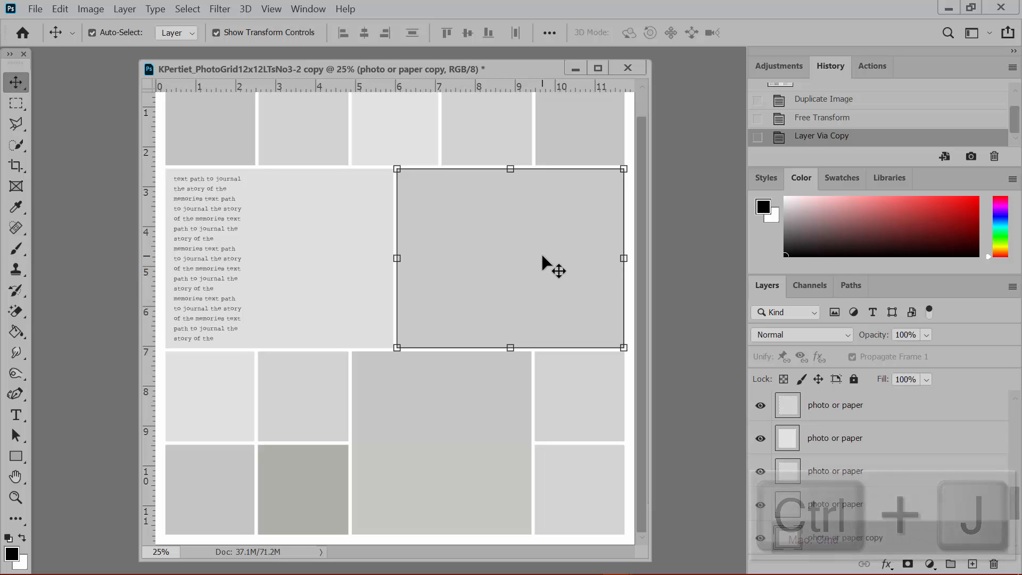
pyautogui.hotkey('ctrl', 'u')
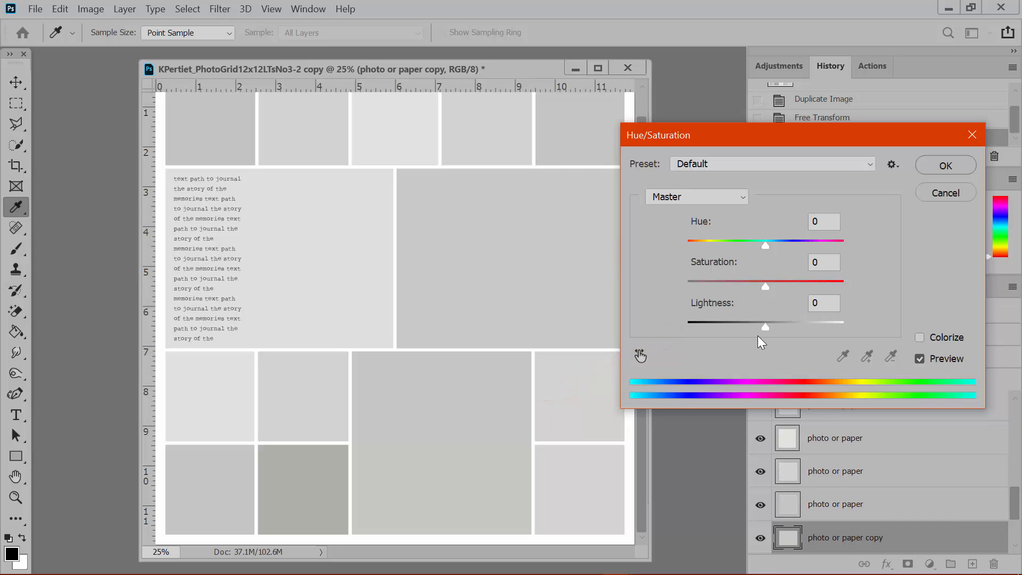
pyautogui.moveTo(758, 328); pyautogui.dragTo(737, 327)
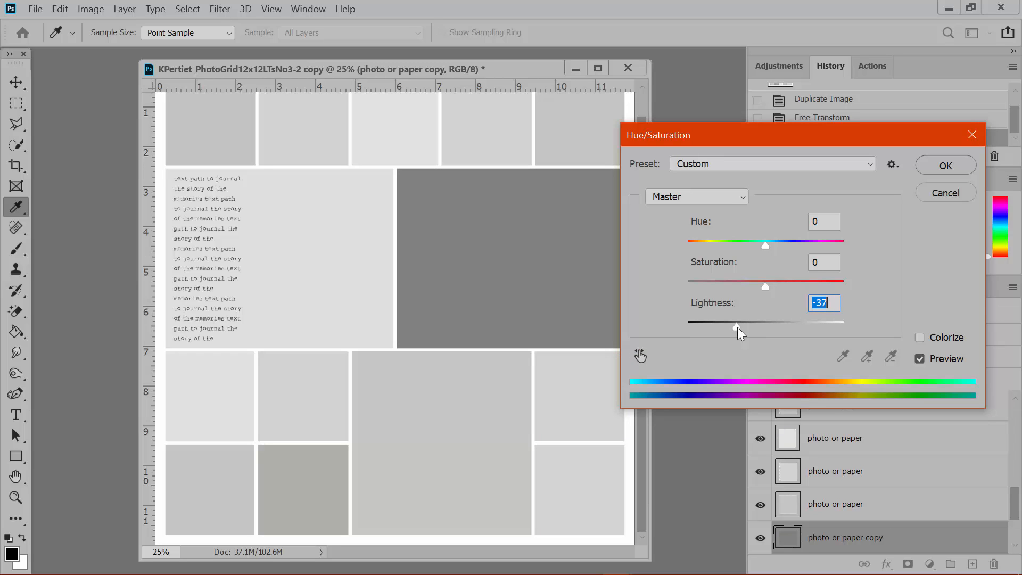
pyautogui.click(942, 168)
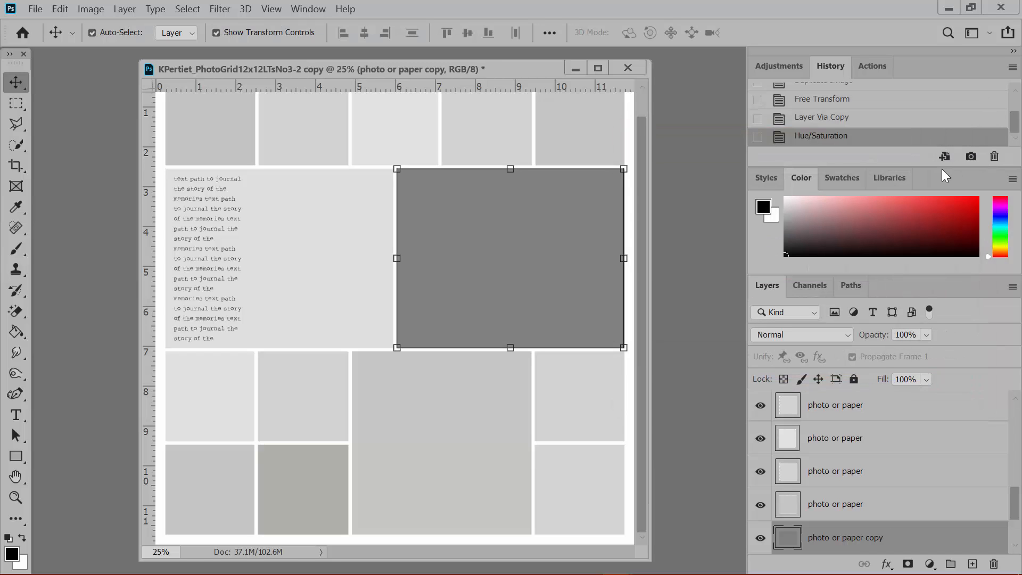
# Step: Narrow the dark copy from its right side to about 44% width, keeping its full height and left edge in place
pyautogui.hotkey('ctrl', 't')
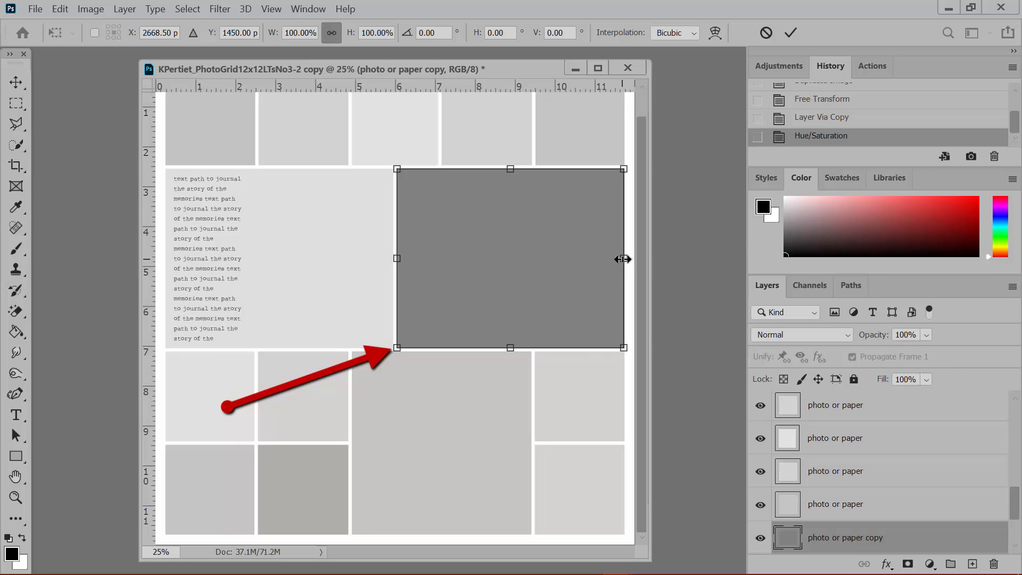
pyautogui.moveTo(623, 259); pyautogui.dragTo(496, 260)
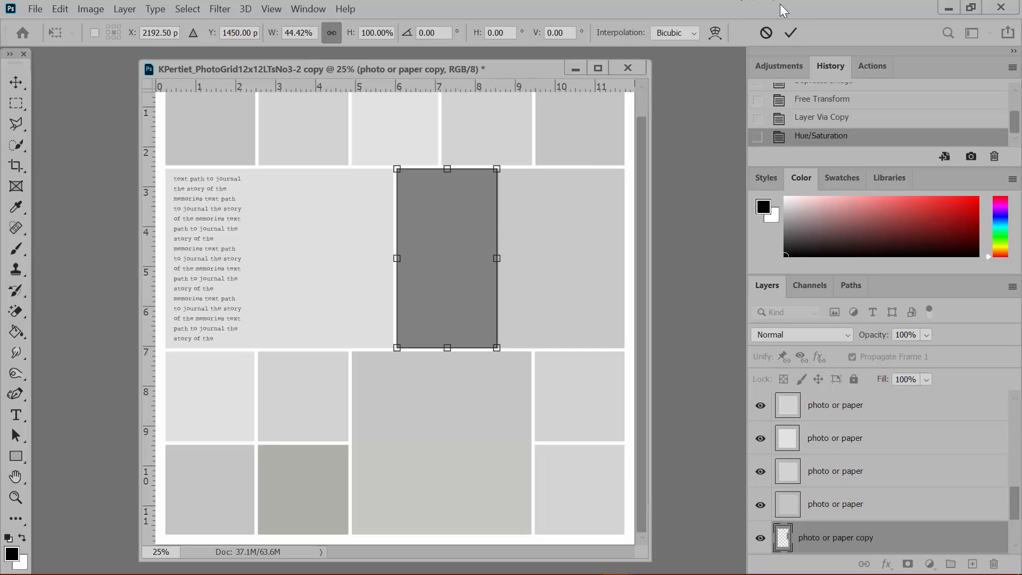
pyautogui.click(791, 32)
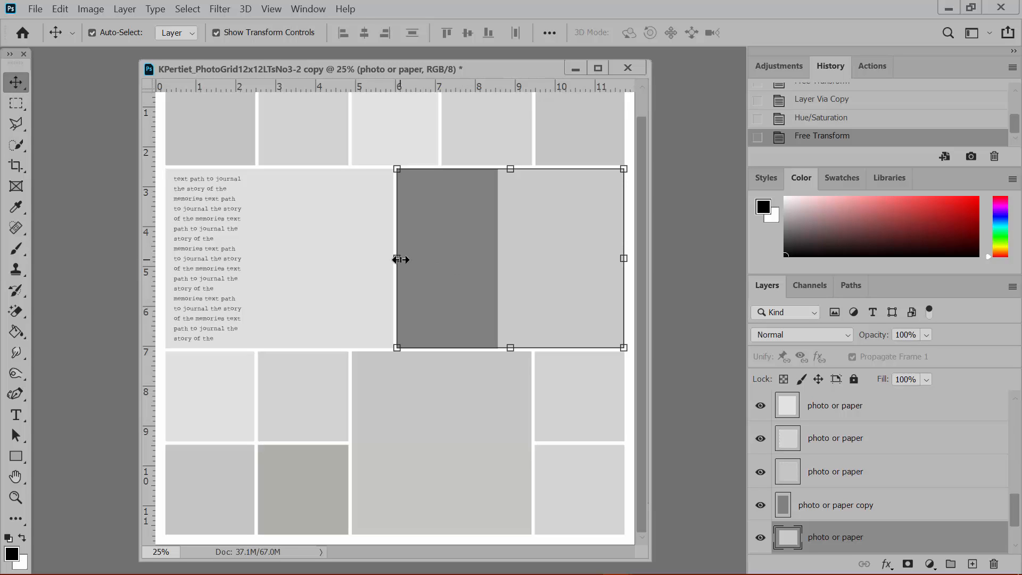
# Step: Narrow the original light box behind the dark copy from its left side to about 54% width, leaving a white gap matching the grid spacing
pyautogui.moveTo(401, 259); pyautogui.dragTo(510, 255)
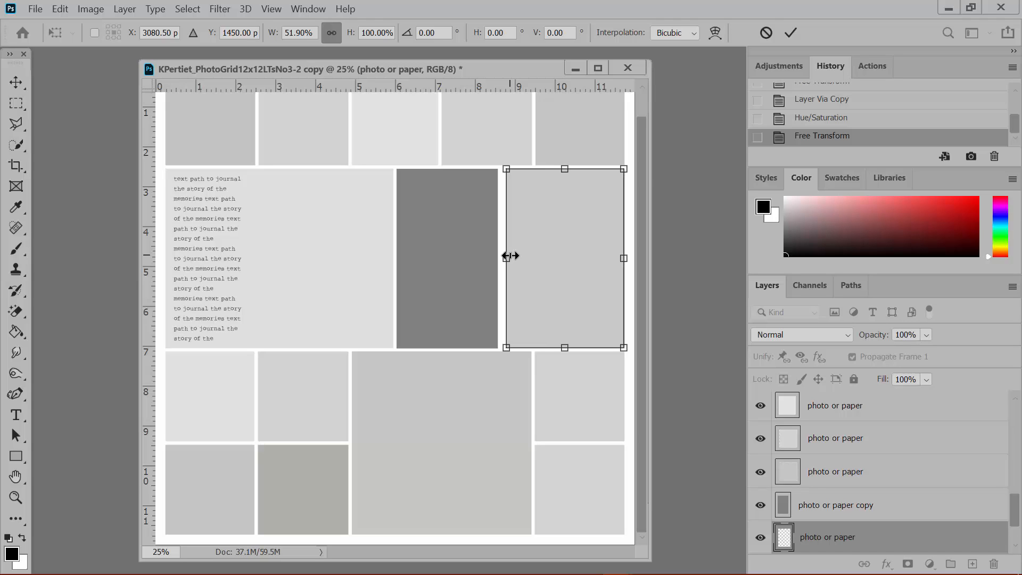
pyautogui.hotkey('ctrl', '=')
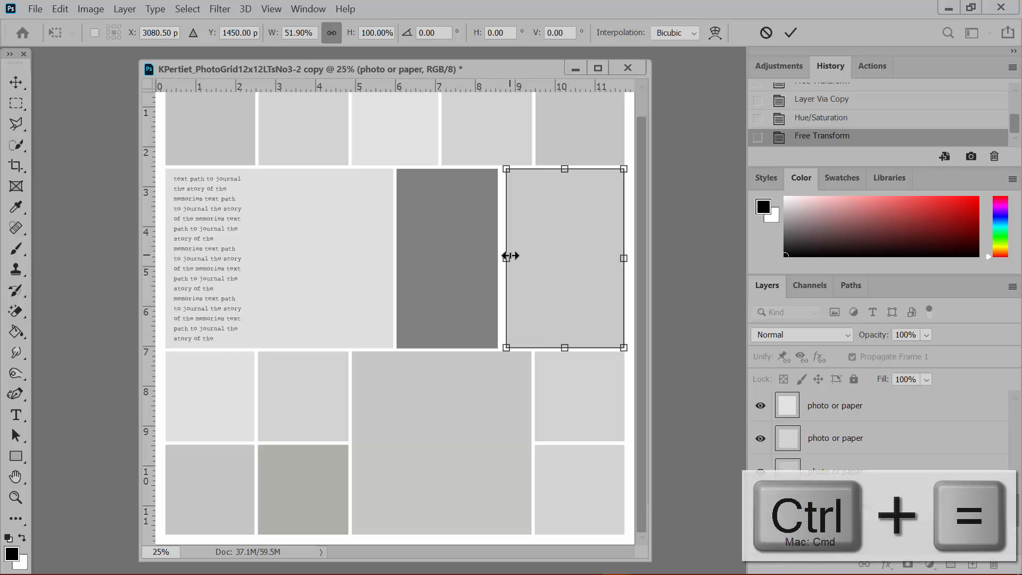
pyautogui.hotkey('ctrl', '=')
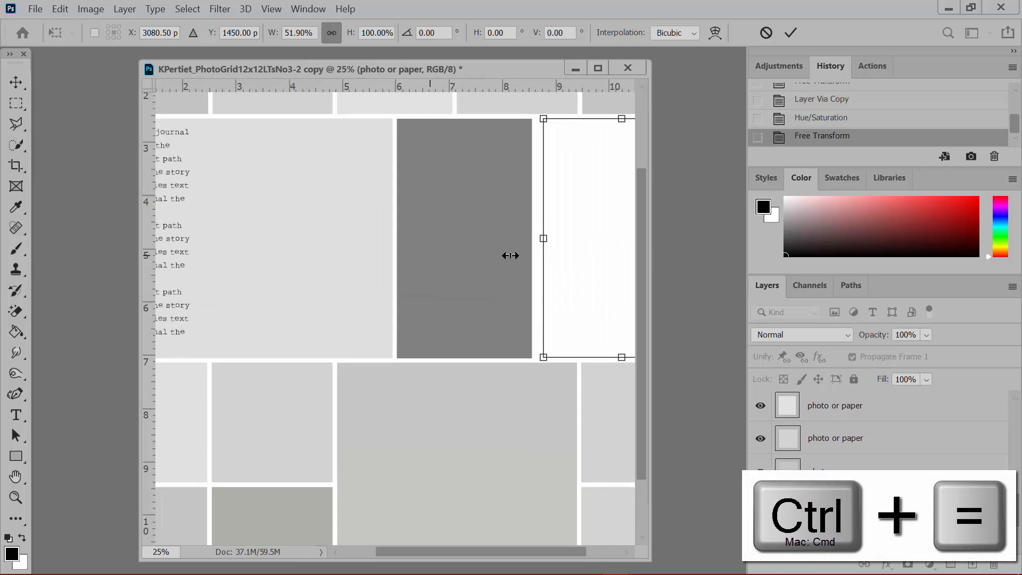
pyautogui.hotkey('ctrl', '=')
pyautogui.hotkey('ctrl', '=')
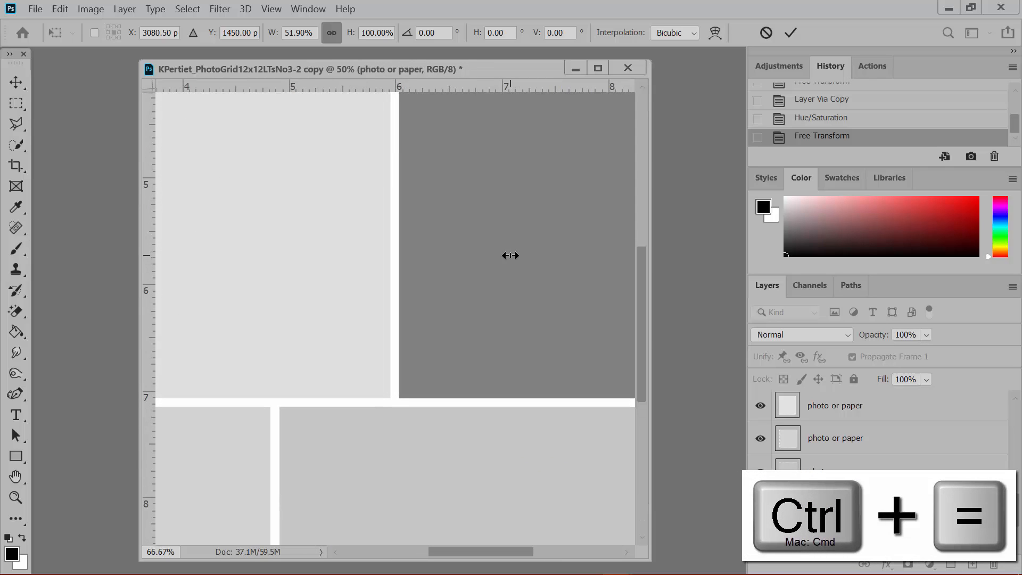
pyautogui.moveTo(516, 553); pyautogui.dragTo(569, 552)
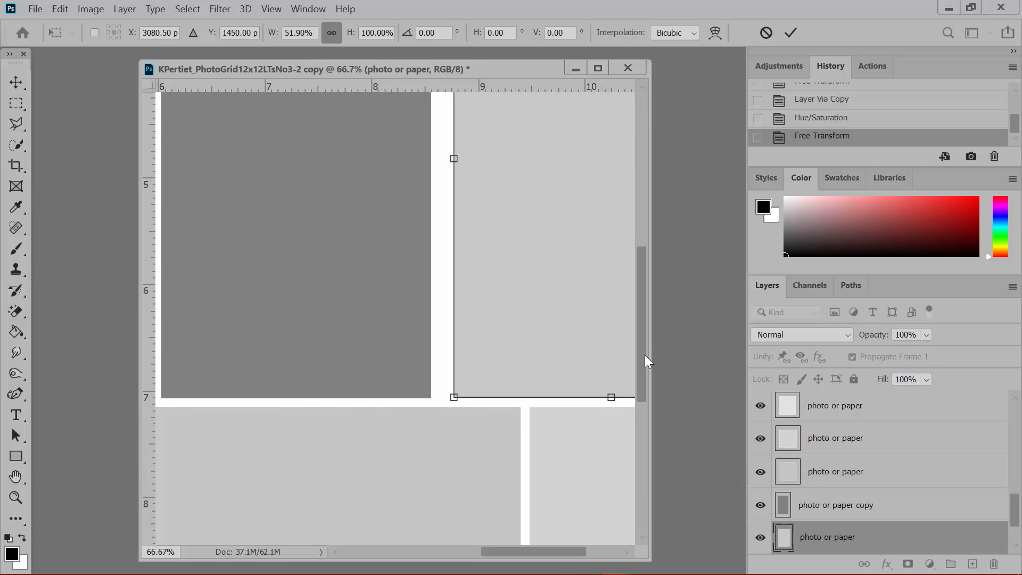
pyautogui.moveTo(645, 355); pyautogui.dragTo(641, 312)
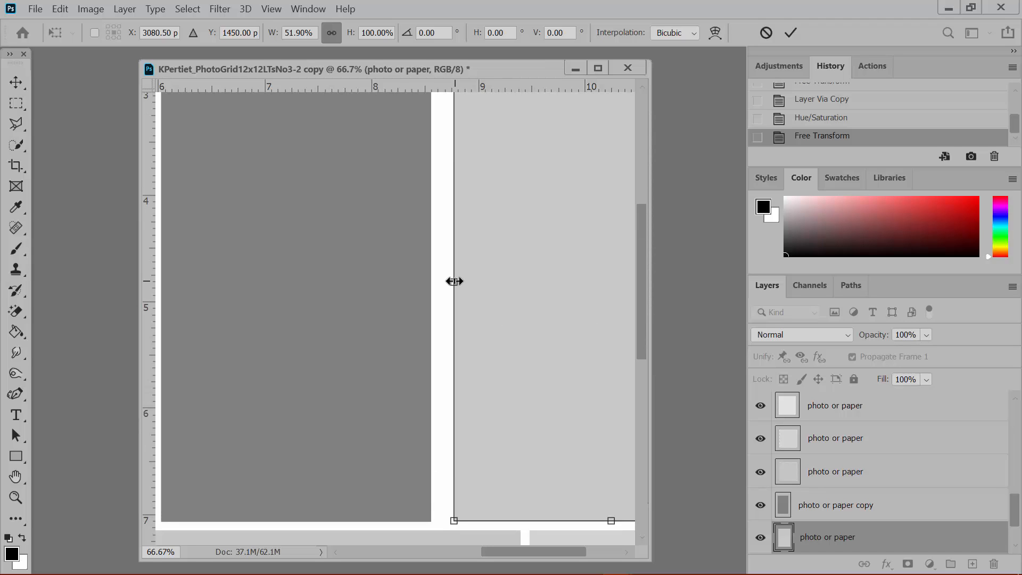
pyautogui.moveTo(454, 281); pyautogui.dragTo(443, 281)
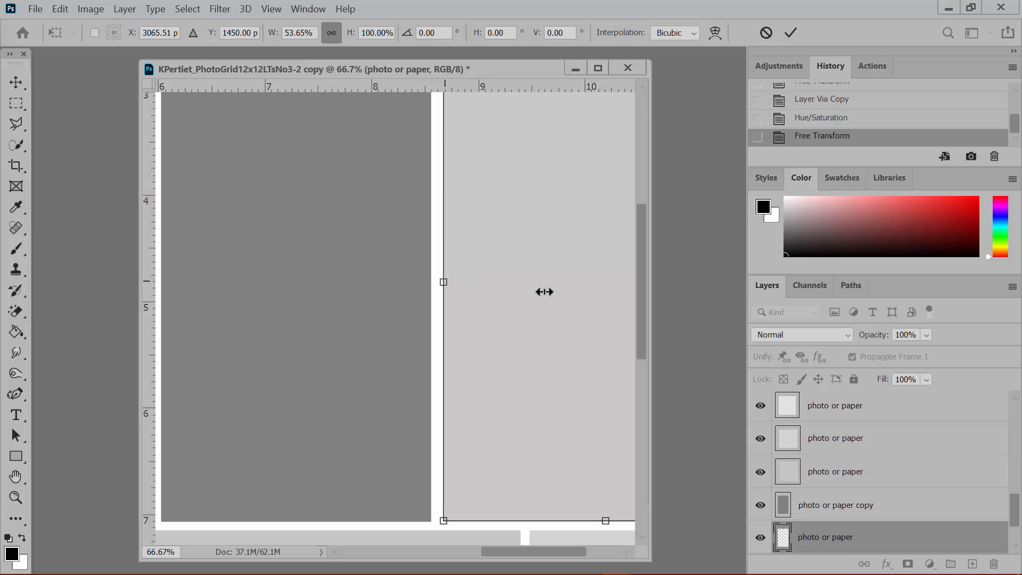
pyautogui.moveTo(641, 289); pyautogui.dragTo(637, 241)
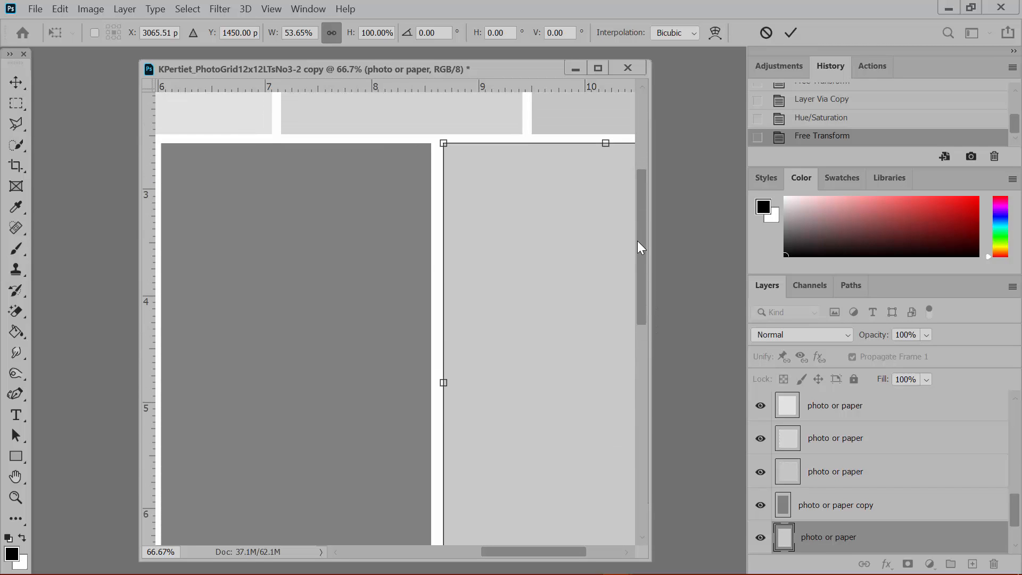
pyautogui.moveTo(444, 385); pyautogui.dragTo(445, 385)
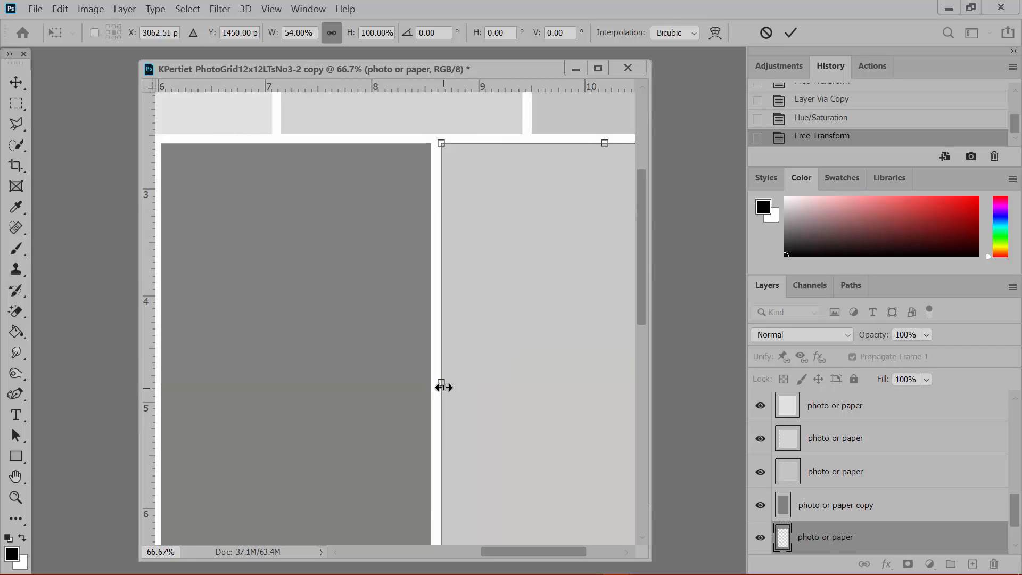
pyautogui.click(791, 37)
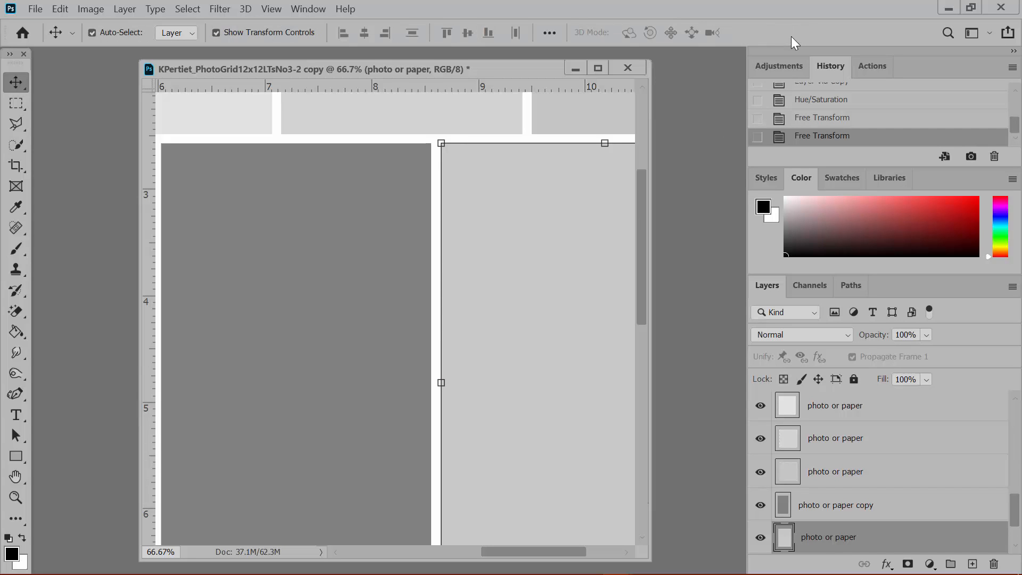
pyautogui.hotkey('ctrl', '-')
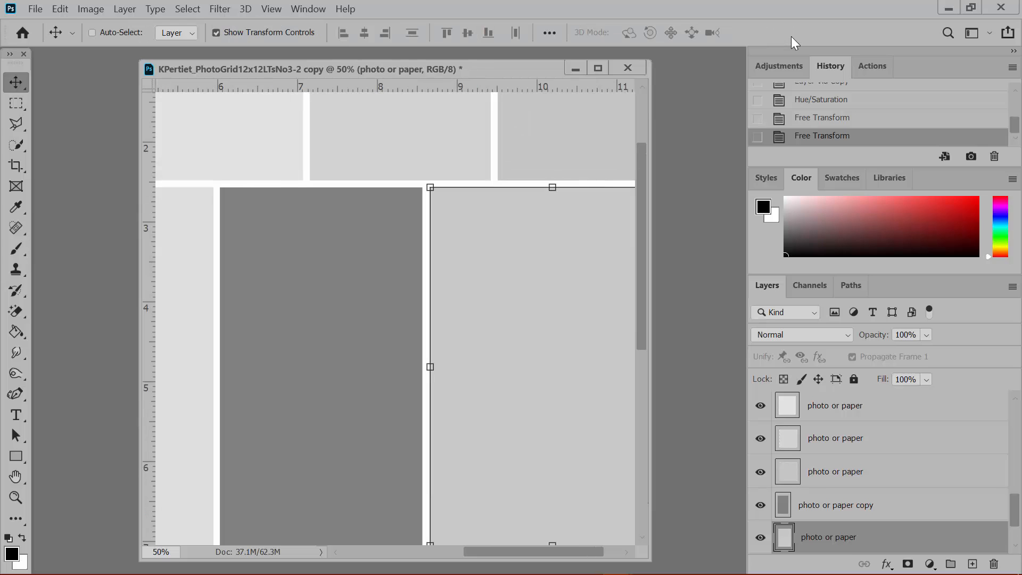
pyautogui.hotkey('ctrl', '-')
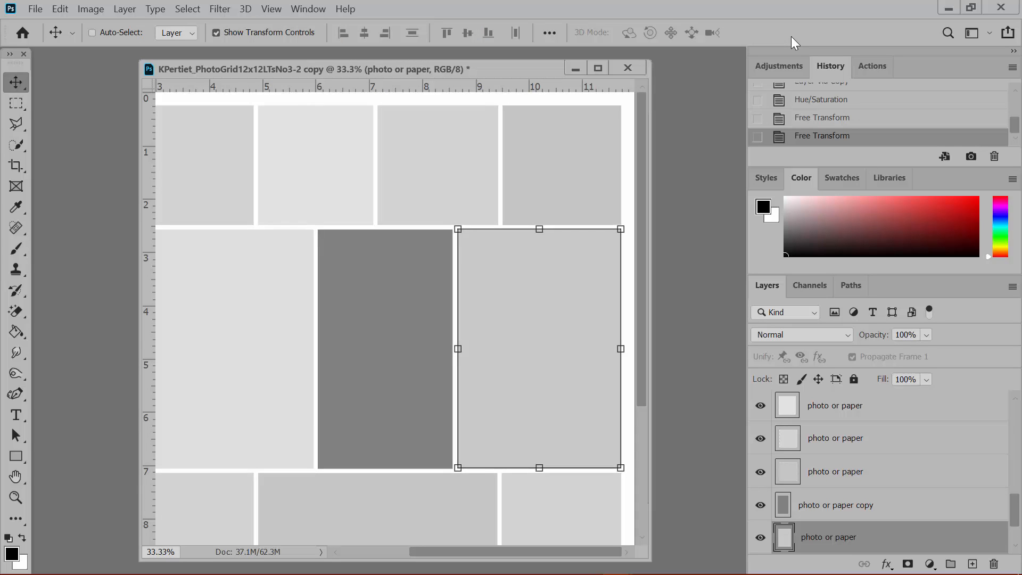
pyautogui.hotkey('ctrl', '-')
pyautogui.click(631, 104)
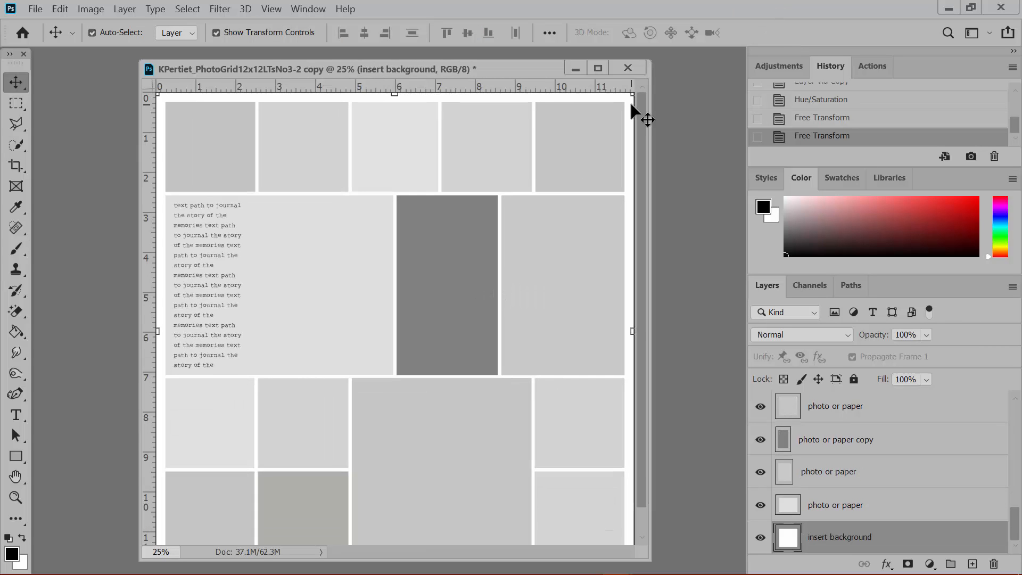